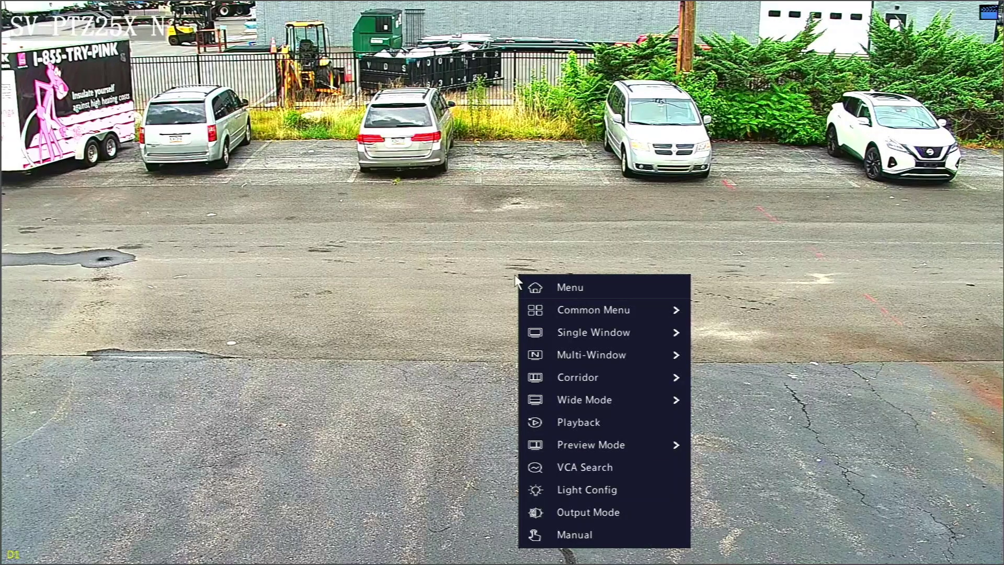
Unlock the main menu with the pattern and go to camera D1's PTZ configuration page.
left_click(604, 292)
mouse_move(428, 272)
left_mouse_down()
mouse_move(430, 412)
mouse_move(566, 406)
left_mouse_up()
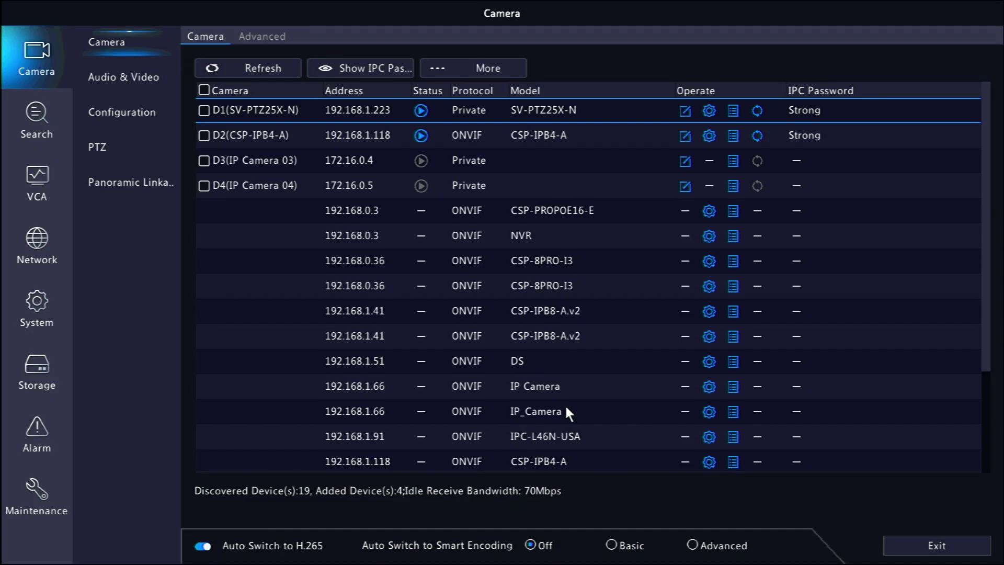
left_click(154, 144)
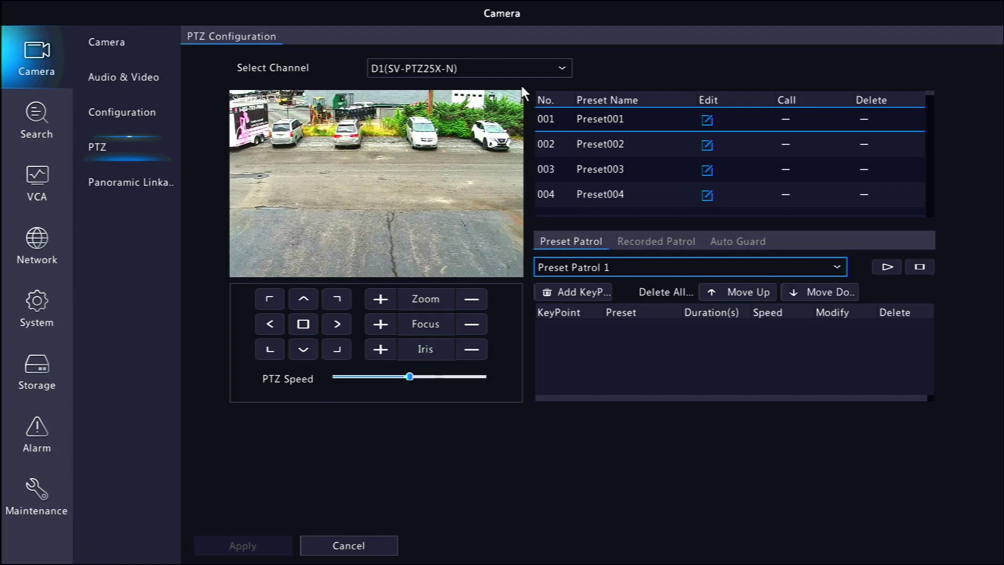
left_click(558, 67)
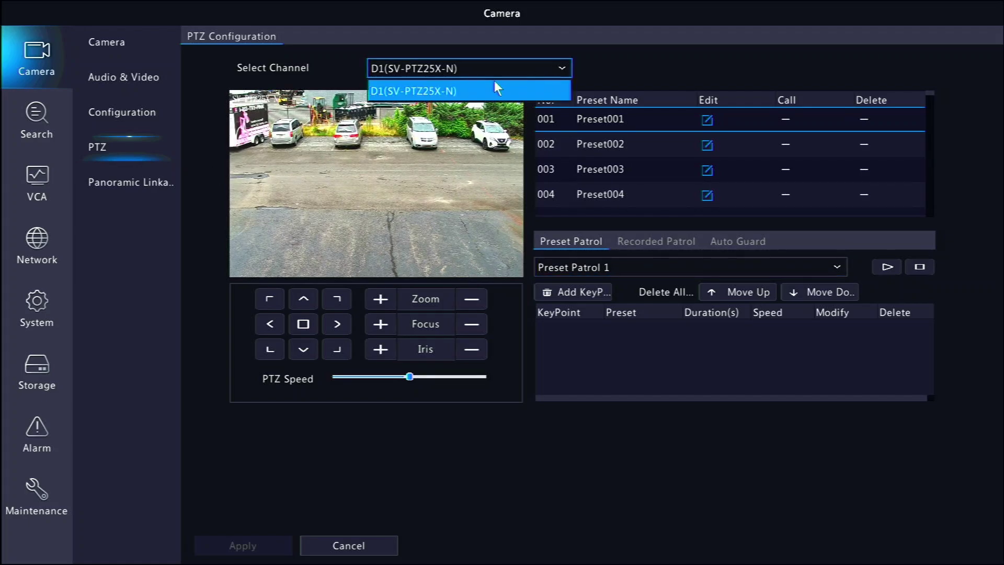
left_click(458, 89)
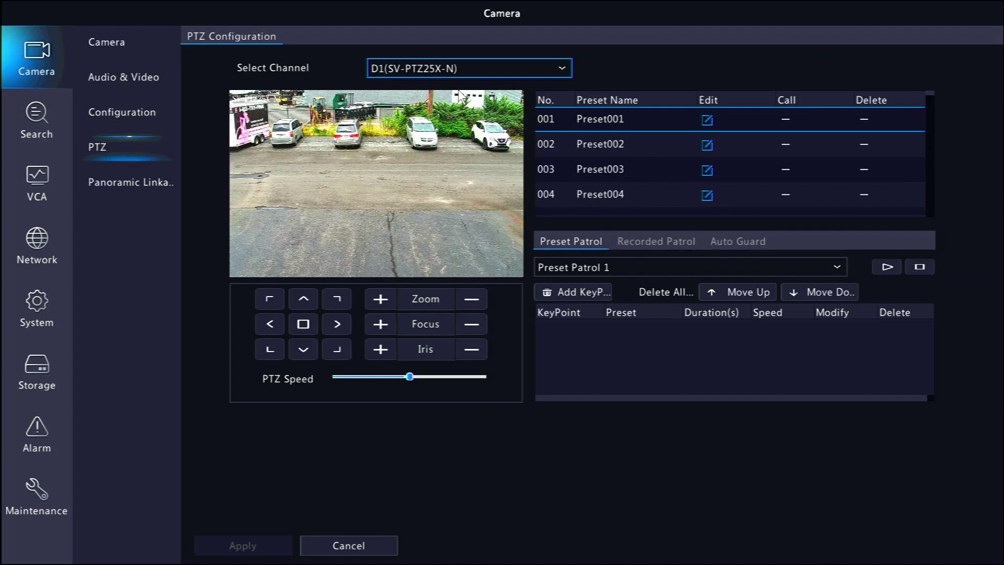
Pan camera D1 left and store that view as Preset001.
left_click(271, 331)
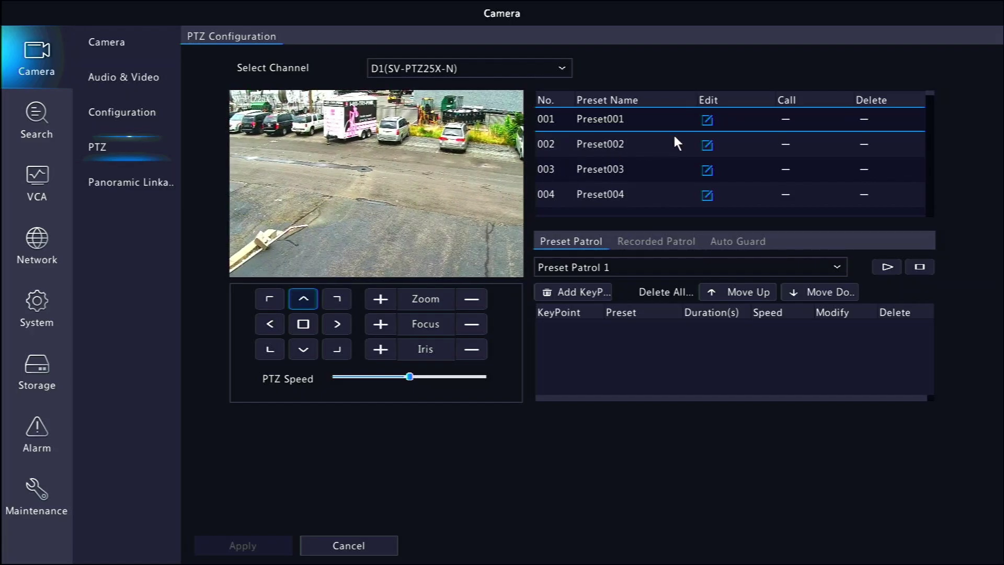
left_click(708, 121)
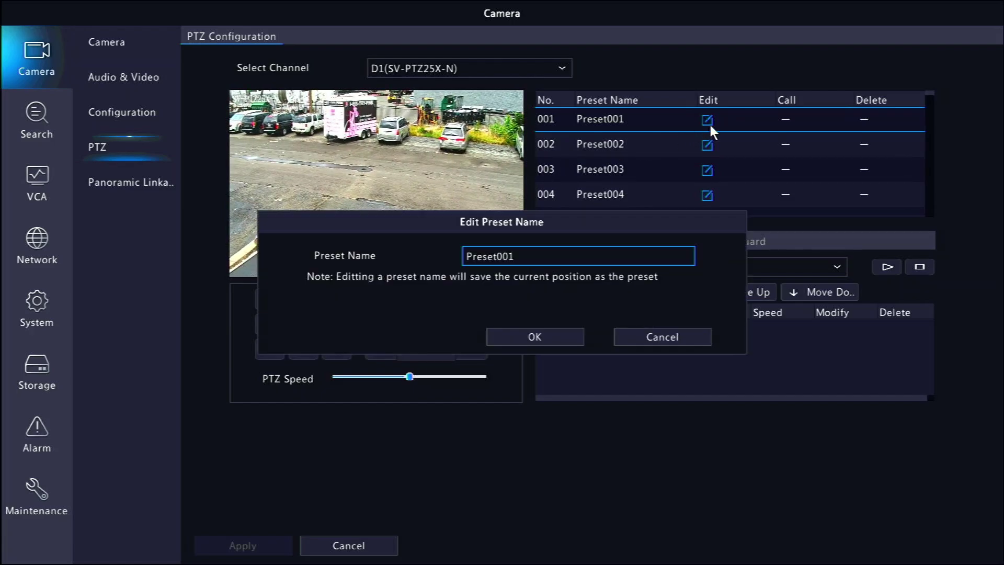
left_click(539, 337)
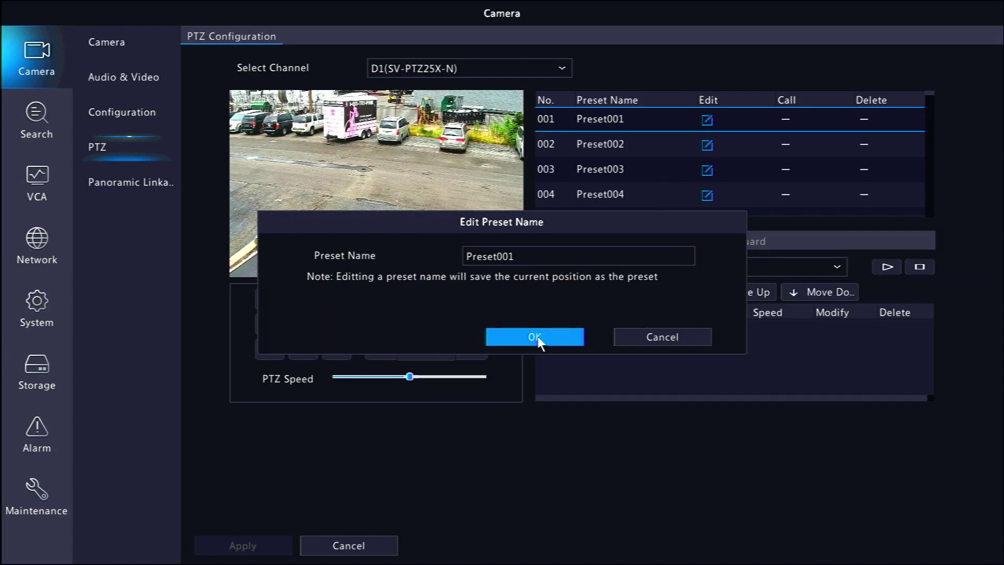
left_click(537, 337)
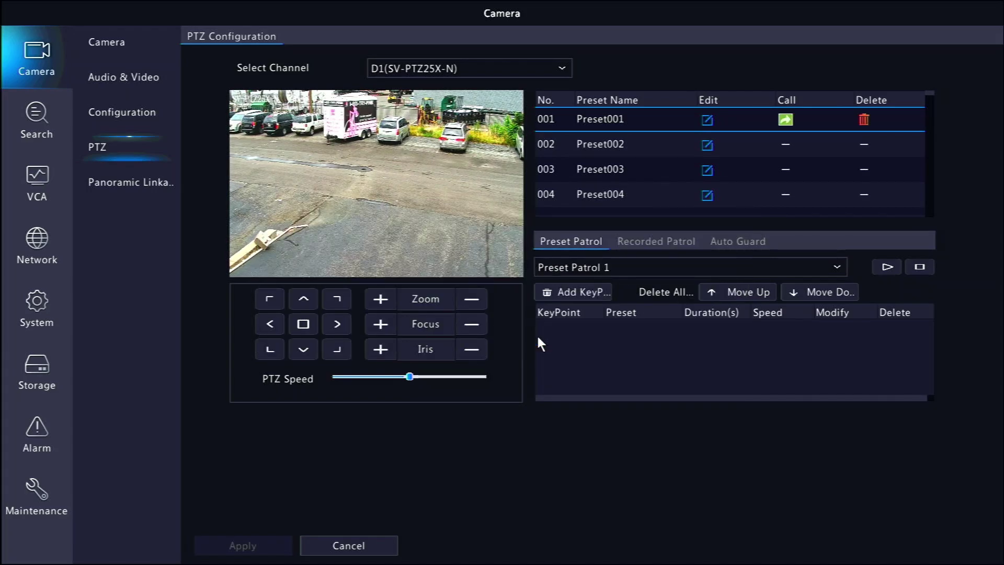
Pan camera D1 right and store the new view as Preset002.
left_click(337, 323)
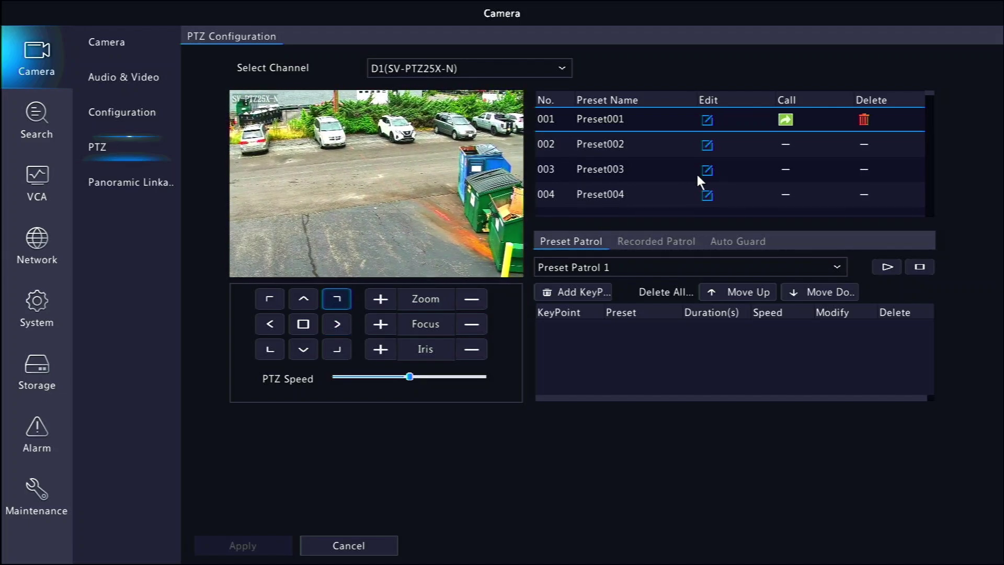
left_click(706, 146)
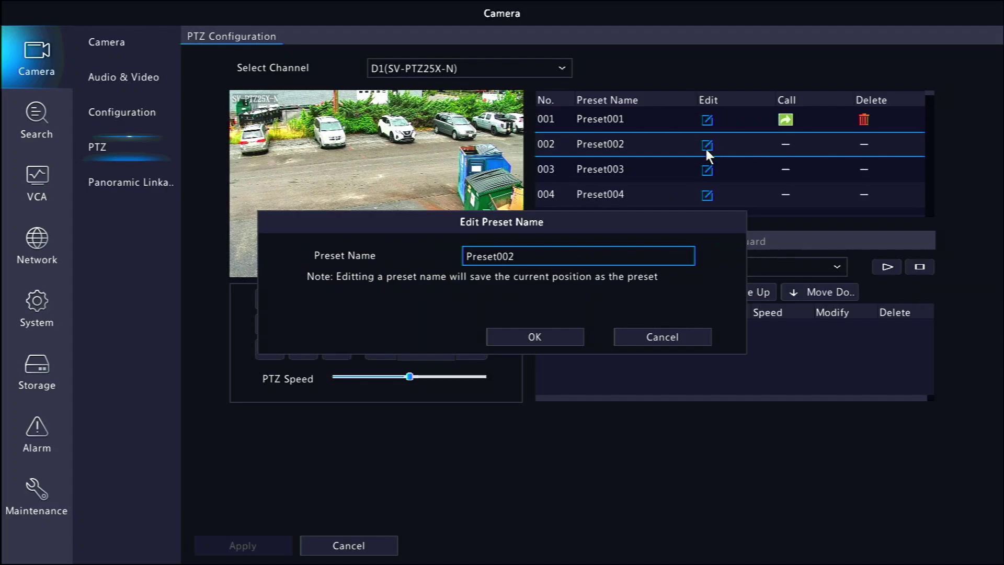
left_click(535, 339)
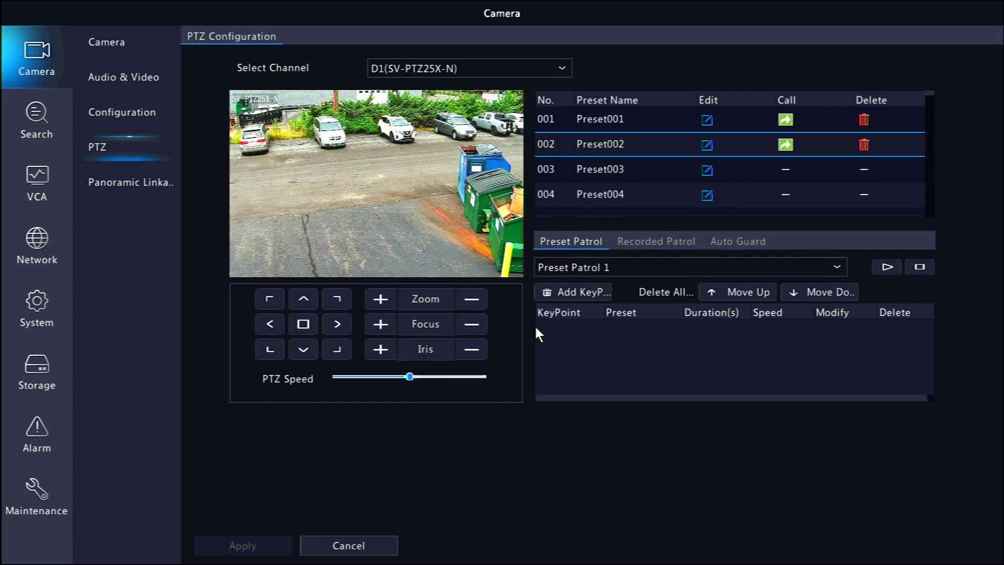
Add Preset001 as keypoint 1 of Preset Patrol 1 with a 20-second duration and speed 2.
left_click(547, 292)
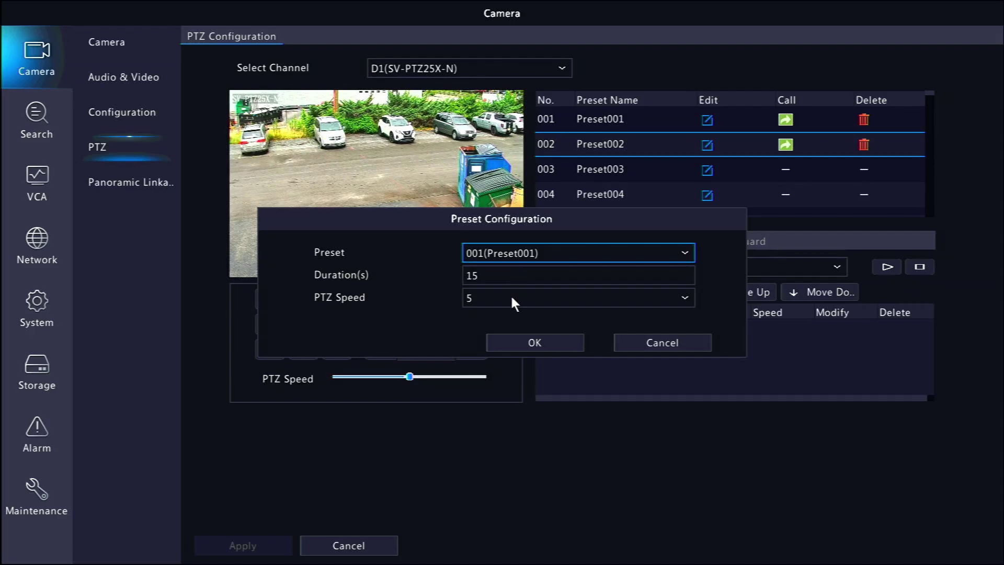
left_click(511, 281)
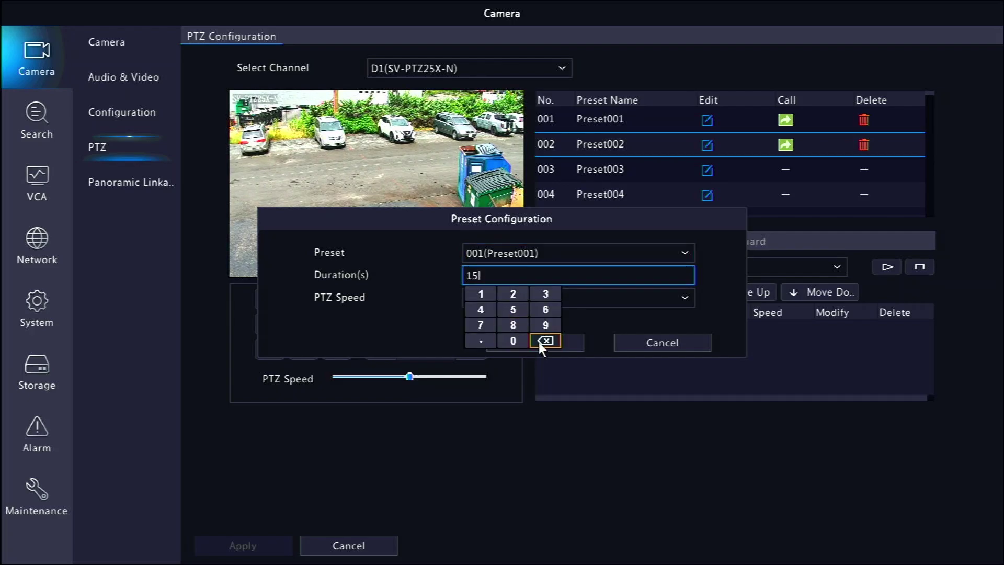
left_click(540, 340)
left_click(539, 340)
left_click(523, 289)
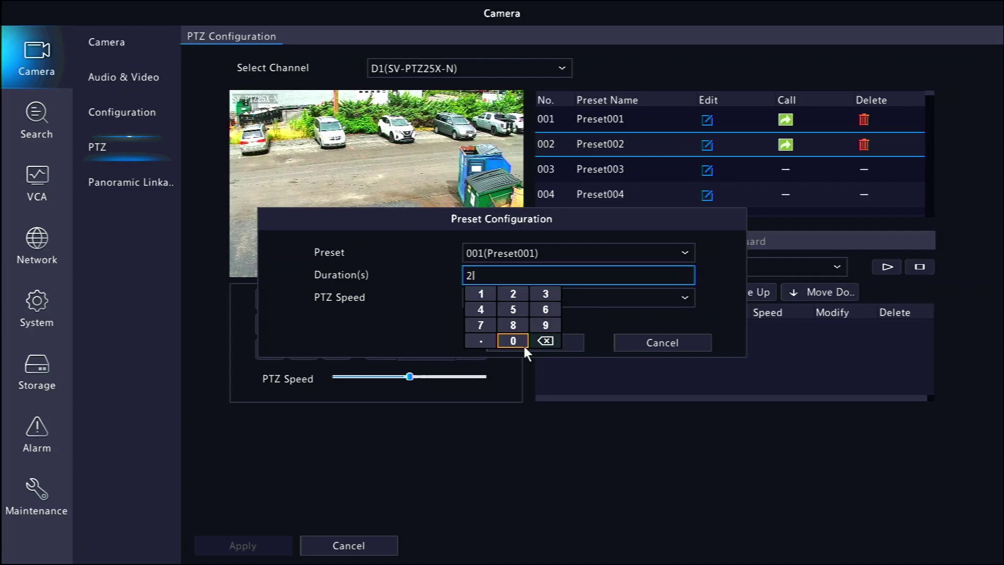
left_click(523, 343)
left_click(405, 309)
left_click(501, 301)
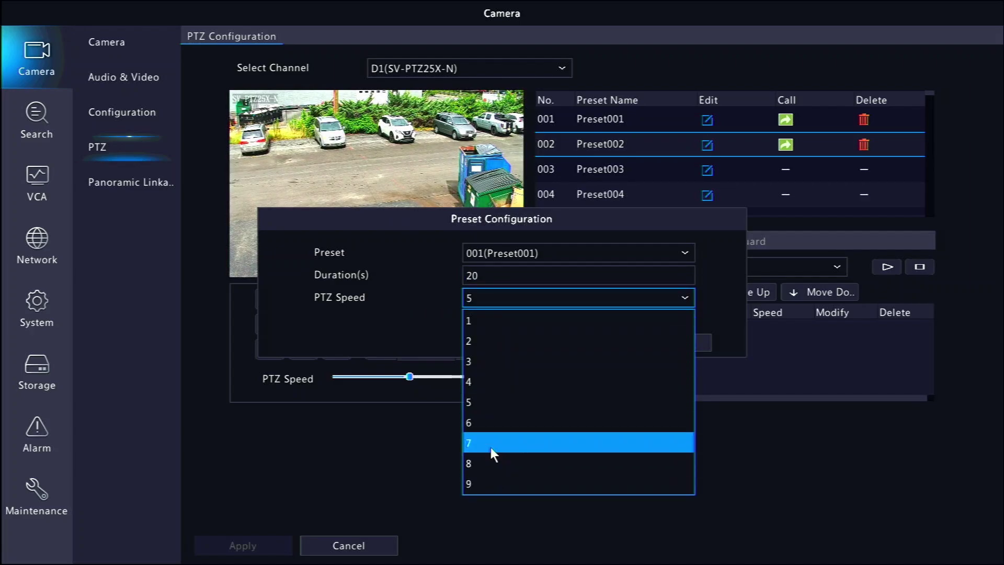
left_click(491, 340)
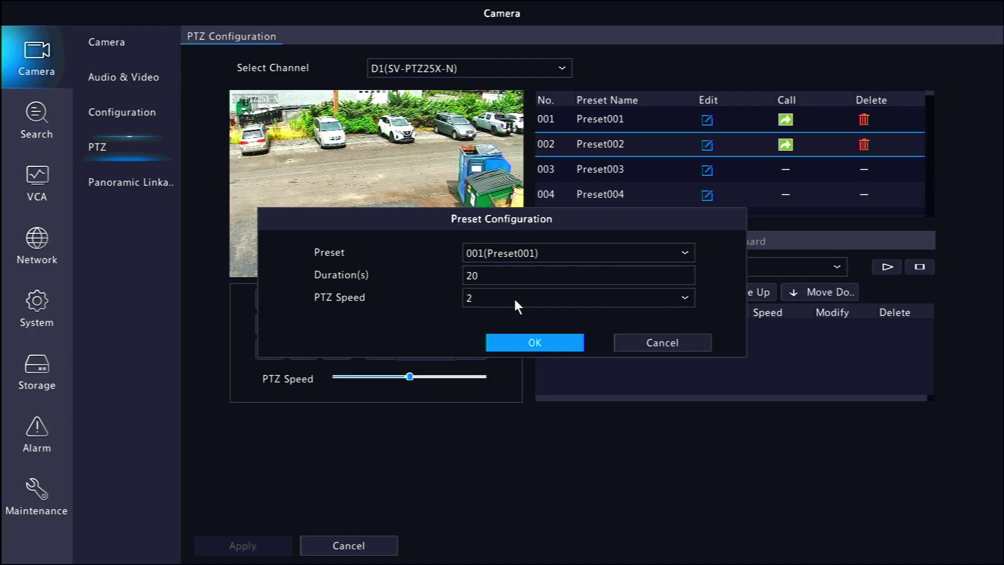
left_click(514, 343)
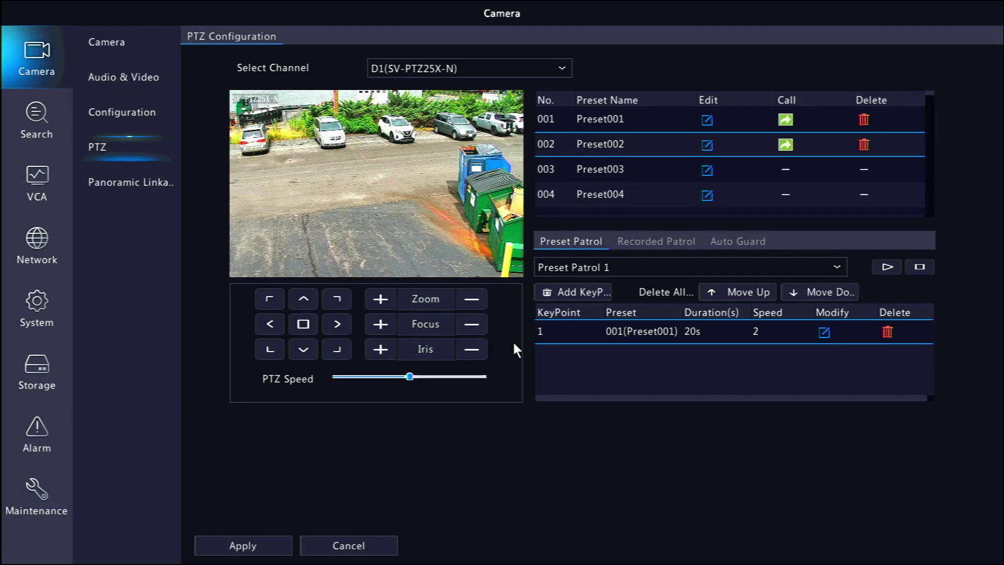
Add Preset002 as the second patrol keypoint at speed 9 with a 15-second duration.
left_click(565, 291)
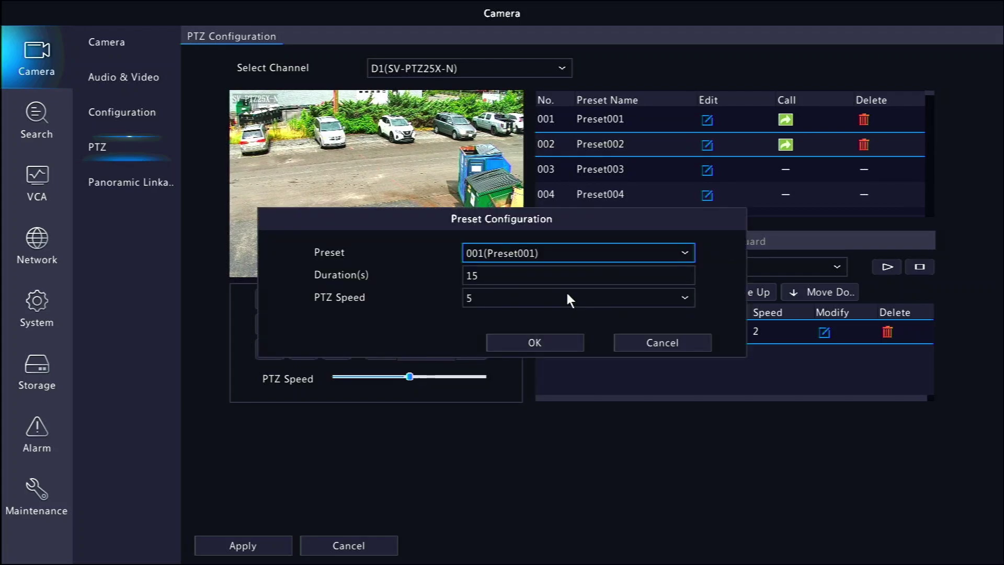
left_click(534, 245)
left_click(529, 289)
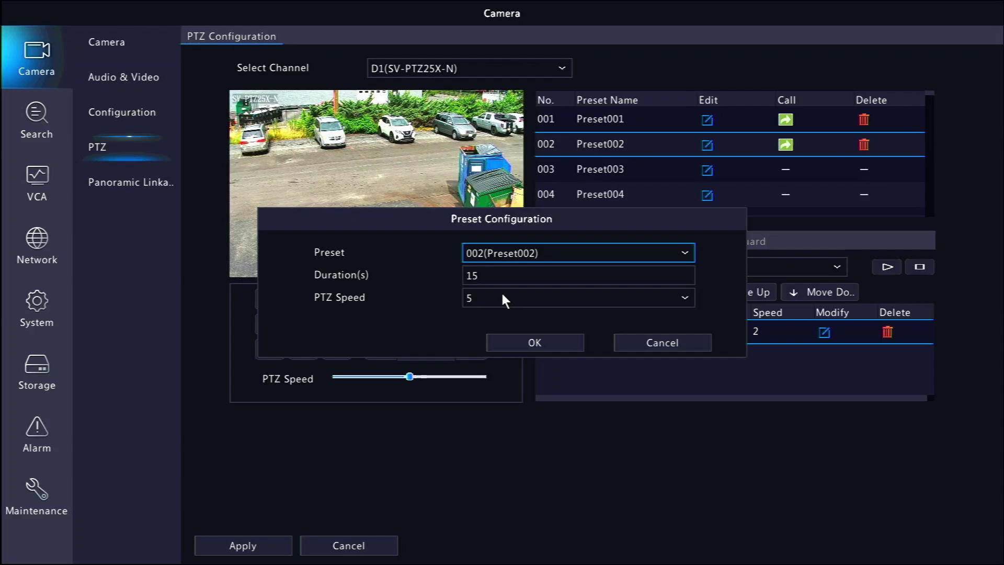
left_click(505, 298)
left_click(502, 482)
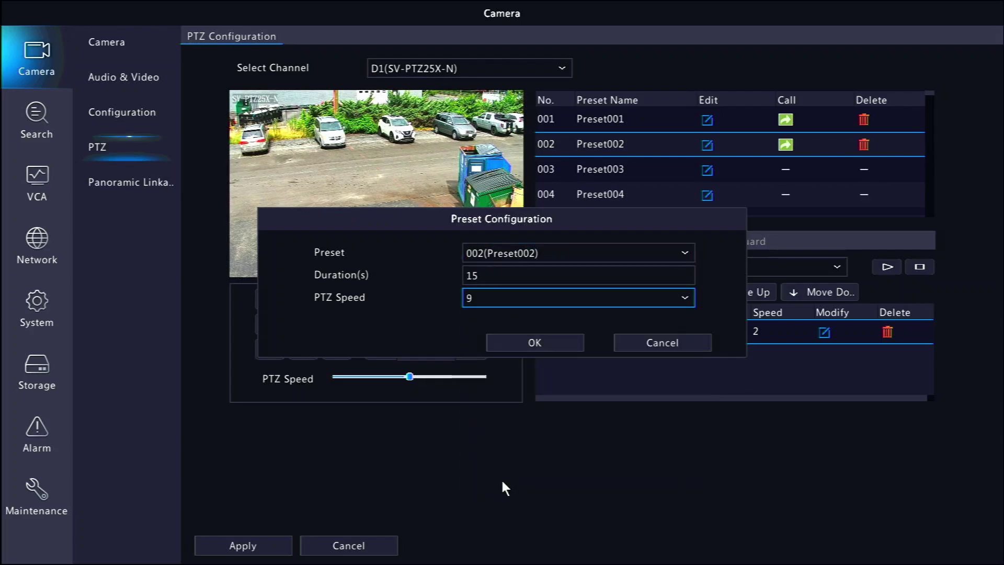
left_click(527, 345)
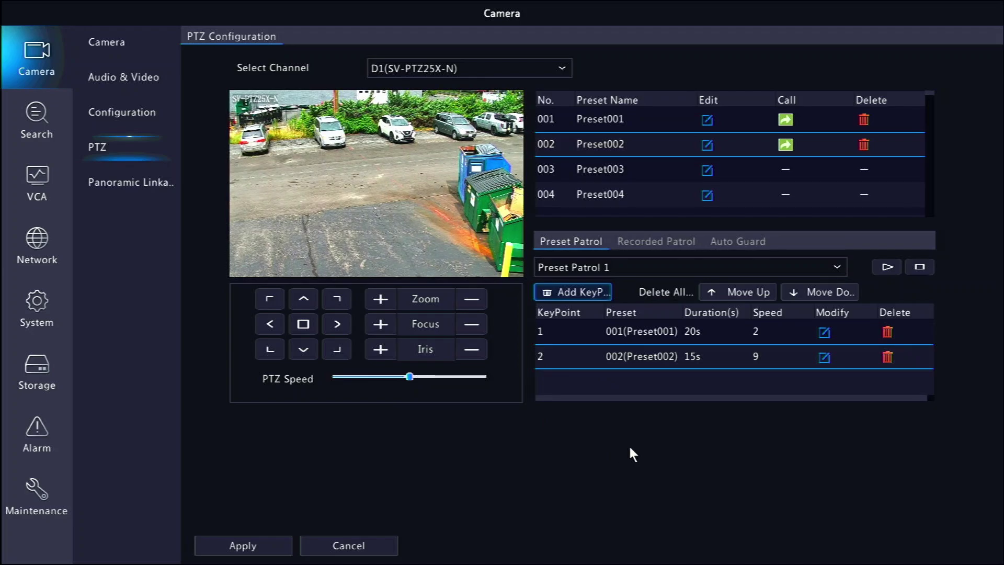
Keep Preset002 second in the keypoint order, apply the patrol, and start Preset Patrol 1.
left_click(740, 293)
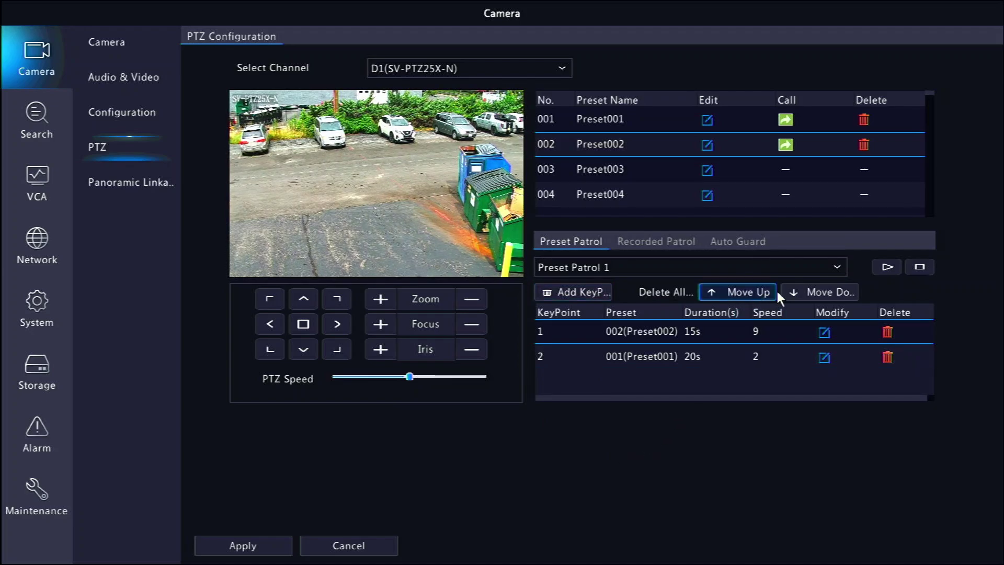
left_click(822, 298)
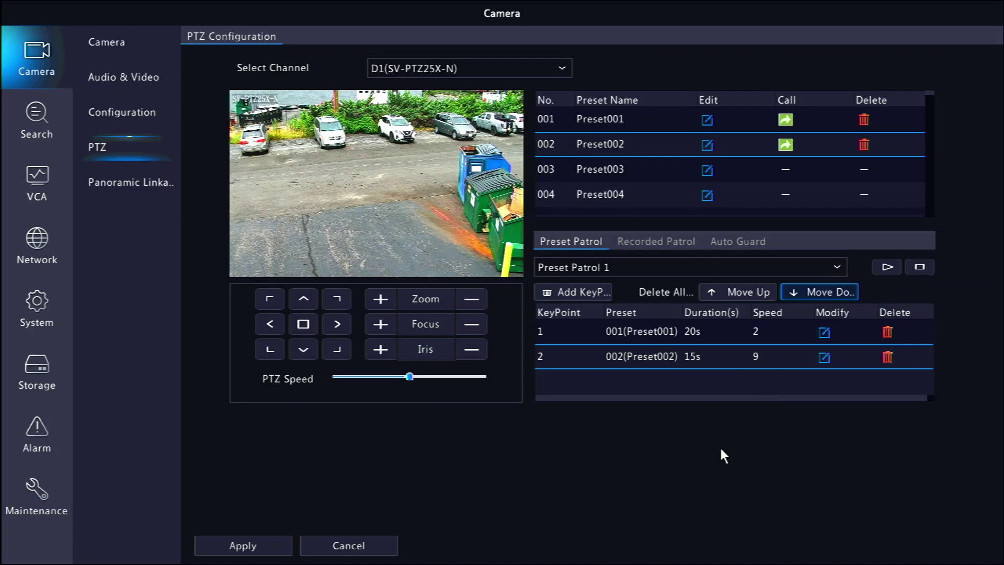
left_click(243, 540)
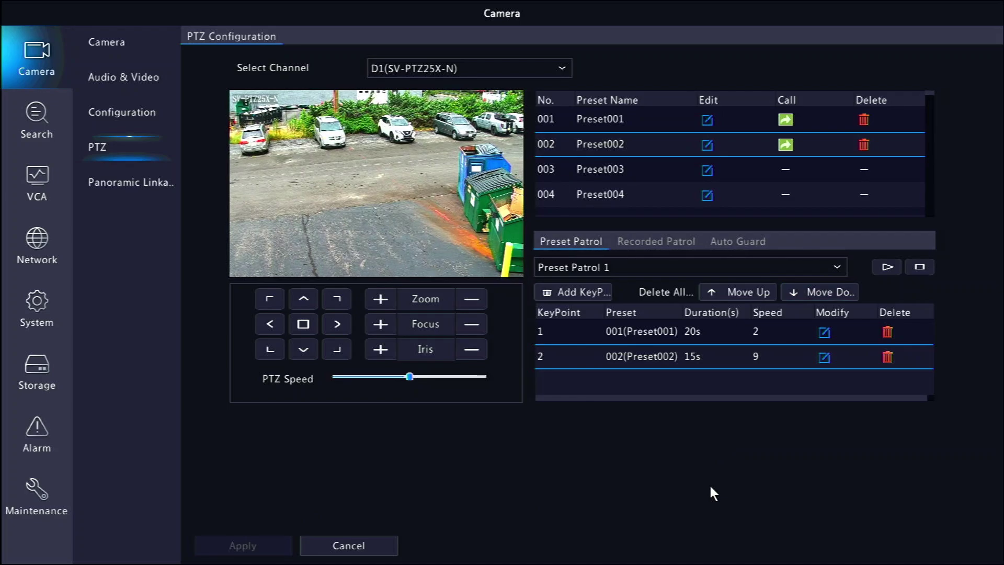
left_click(887, 267)
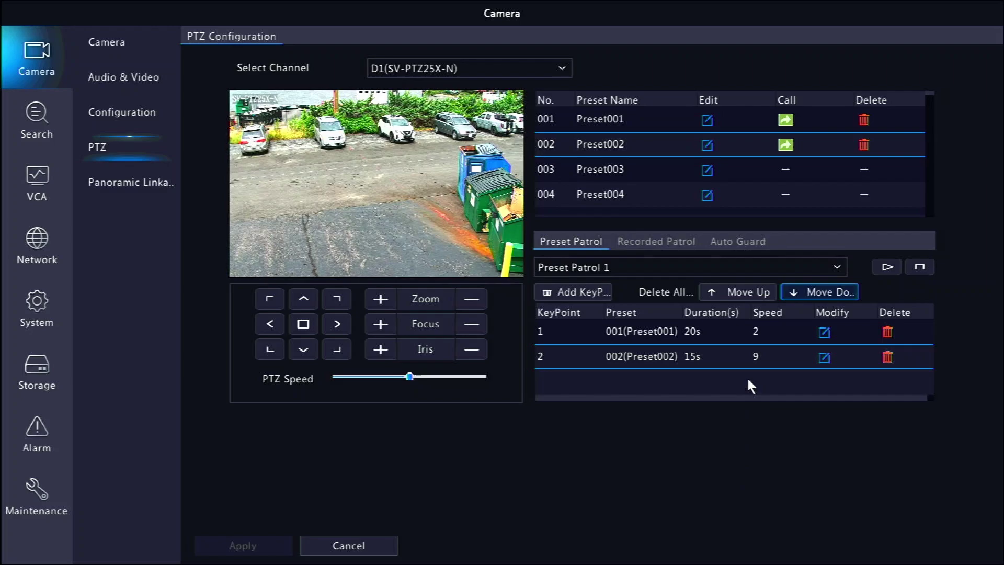
Keep Auto Guard enabled for D1 and change its idle state from 60 to 5 seconds.
left_click(745, 240)
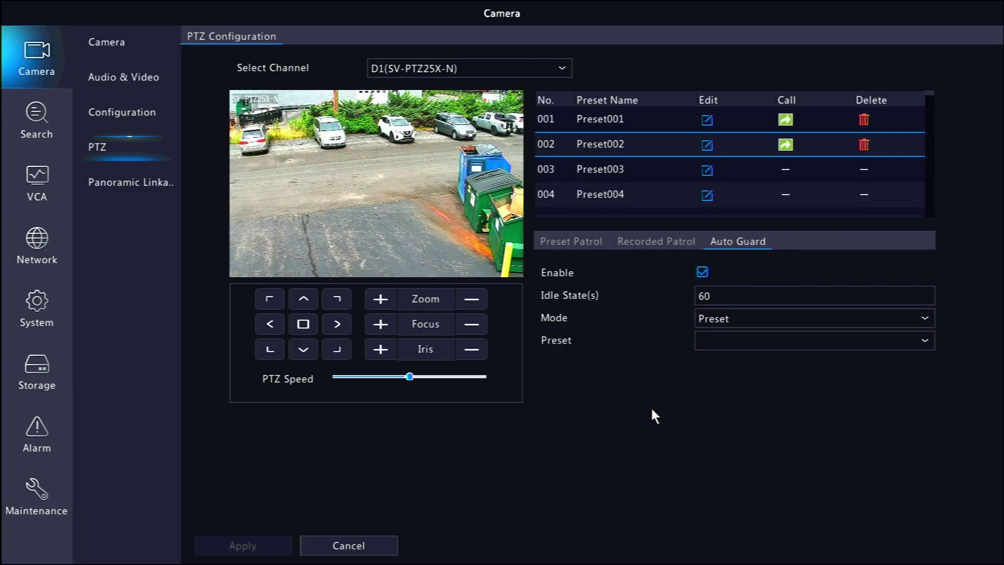
left_click(705, 271)
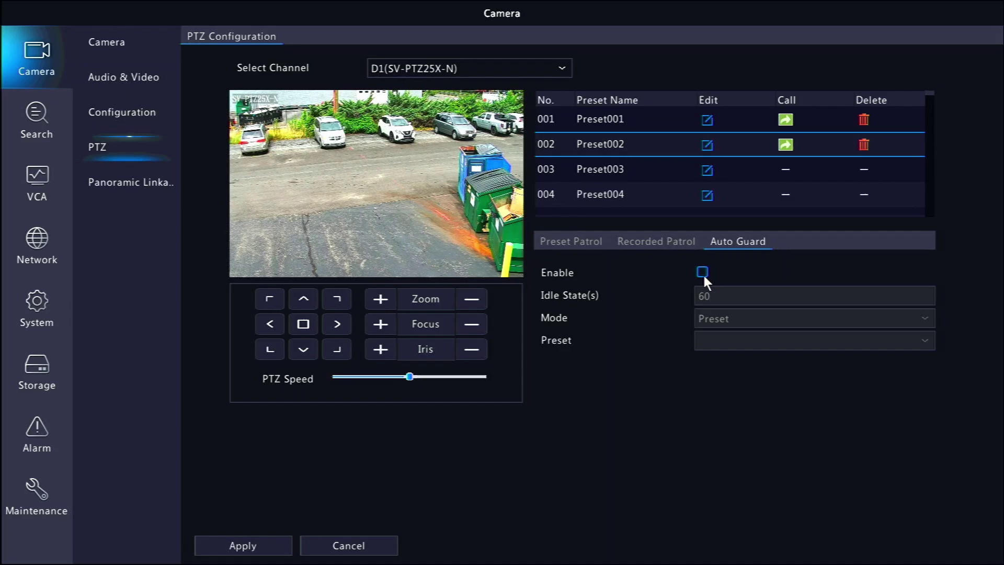
left_click(703, 272)
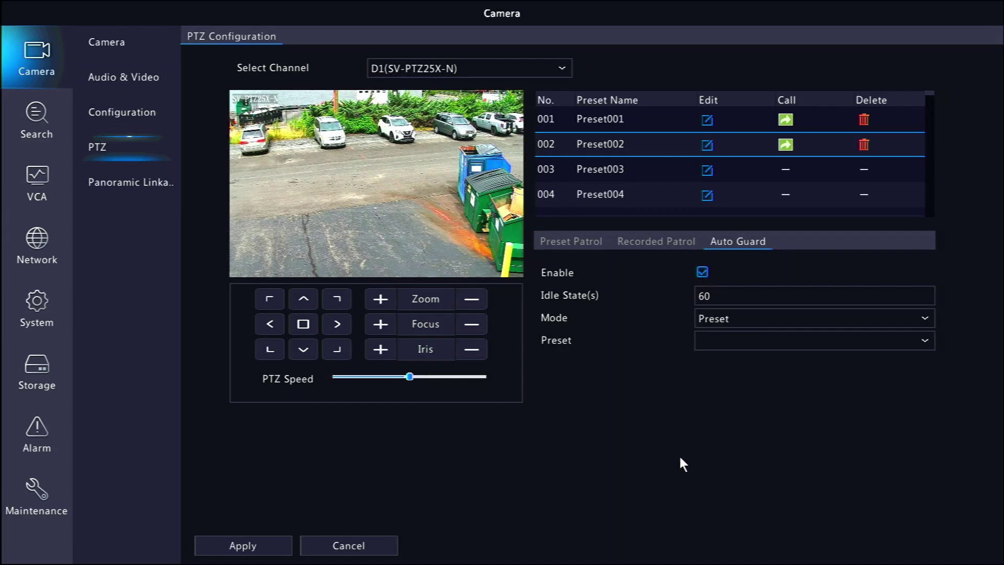
left_click(722, 296)
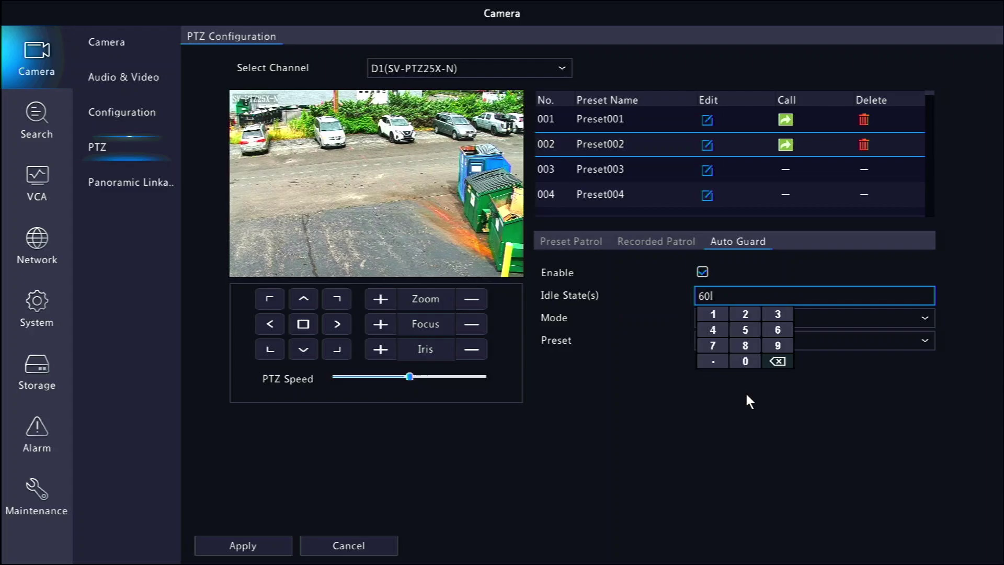
left_click(771, 361)
left_click(771, 360)
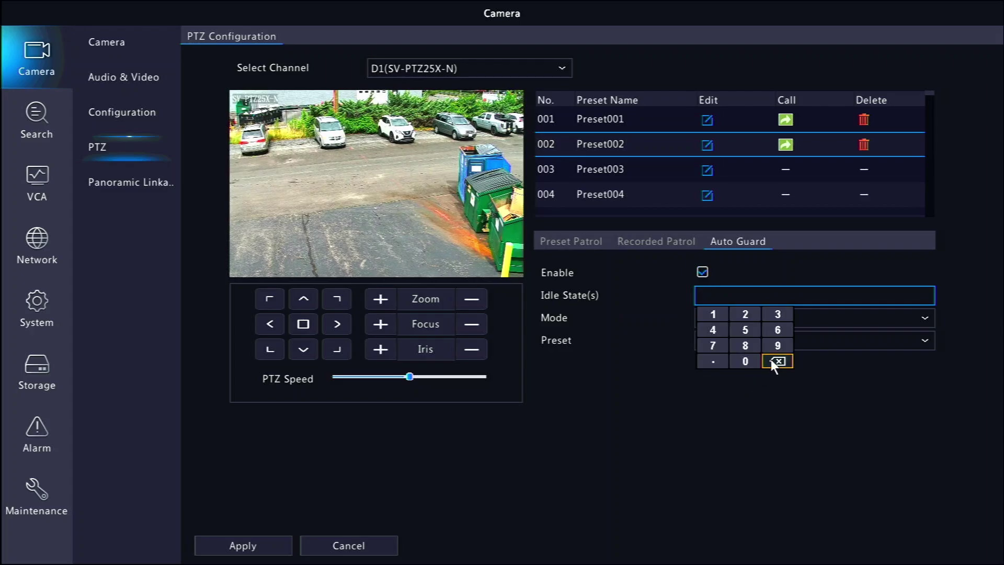
left_click(743, 330)
left_click(651, 433)
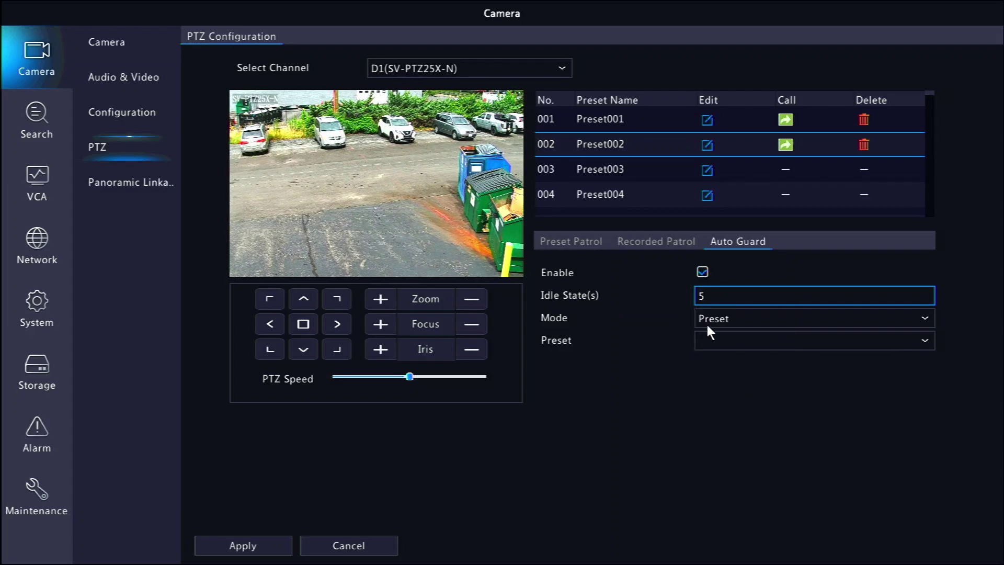
Set Auto Guard mode to Preset Patrol 1, apply, then pan right to test it.
left_click(719, 319)
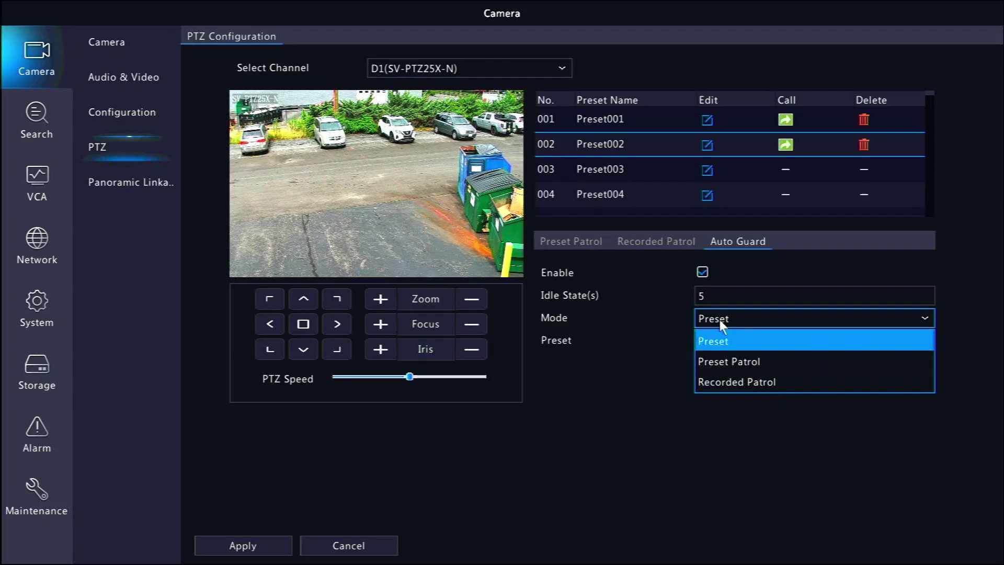
left_click(725, 366)
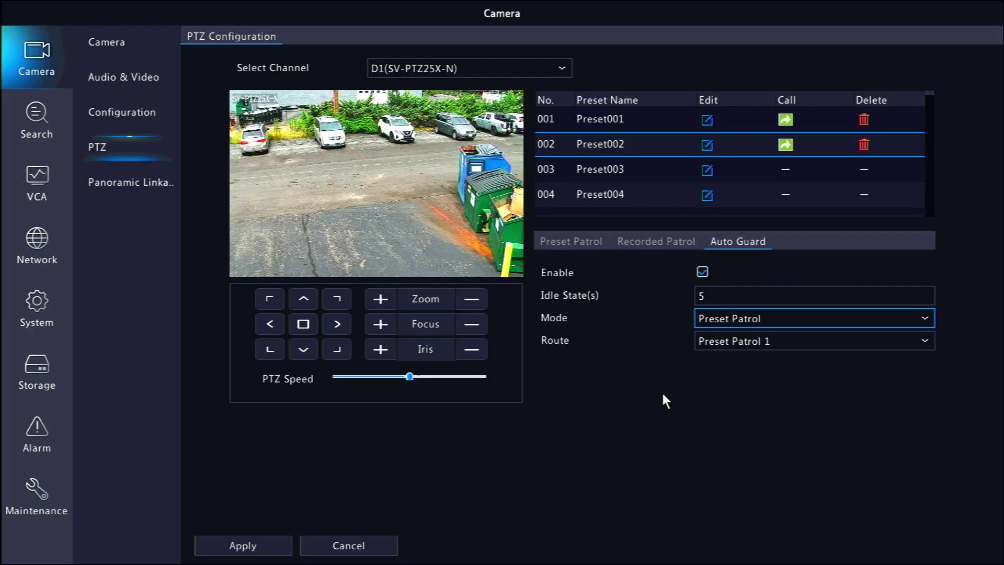
left_click(267, 545)
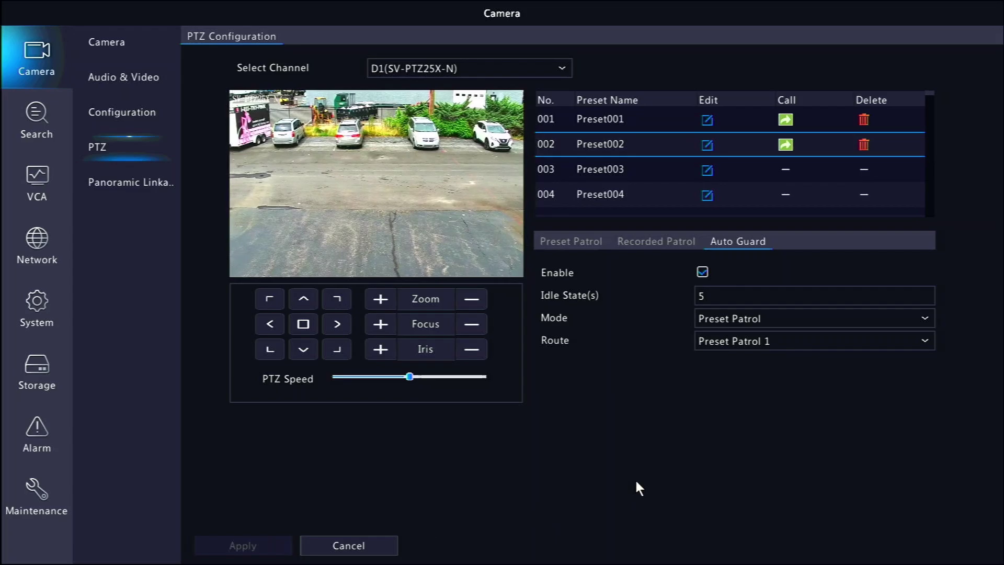
left_click(335, 321)
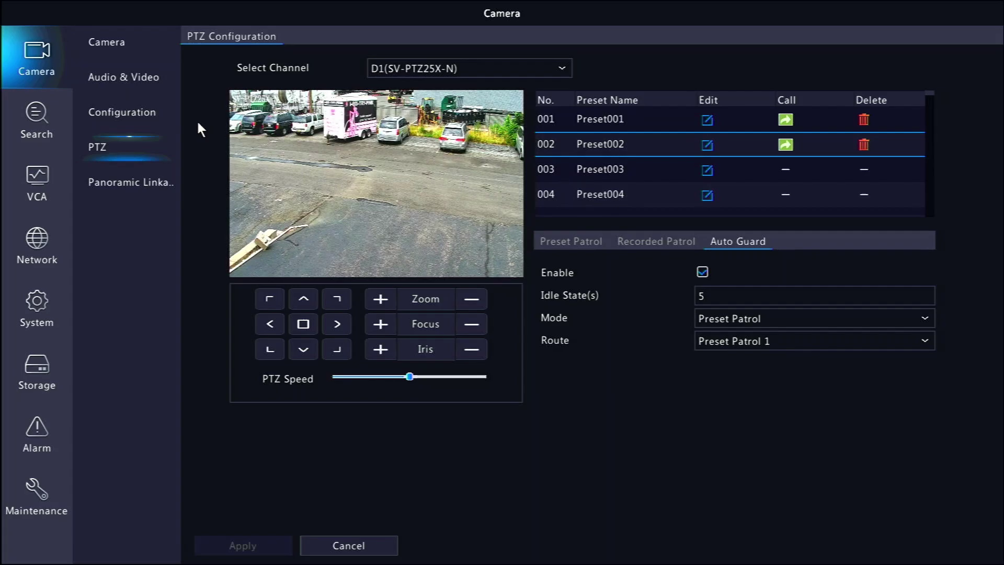
In VCA settings, keep channel D1(SV-PTZ25X-N) and open its Auto Tracking gear settings.
left_click(32, 190)
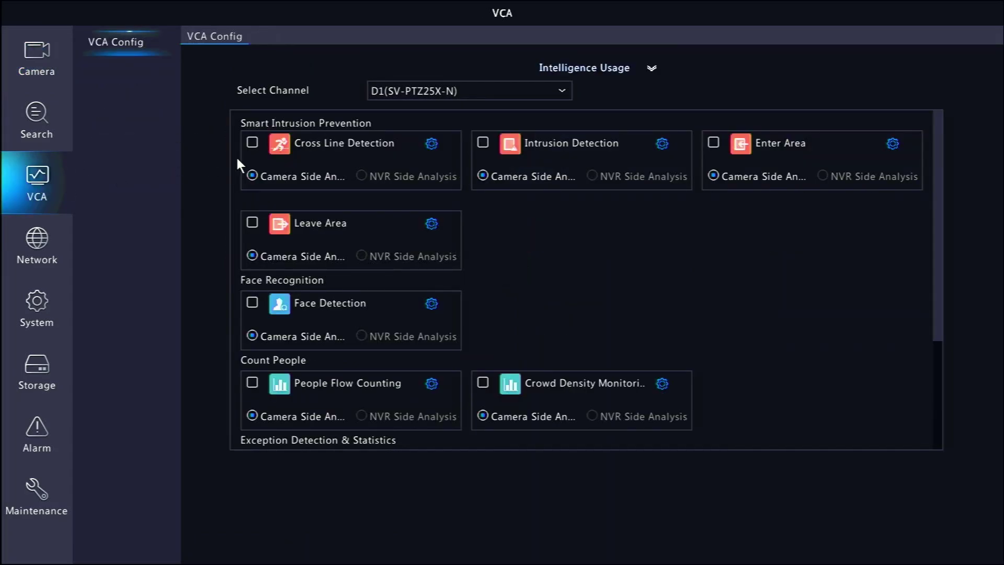
left_click(562, 93)
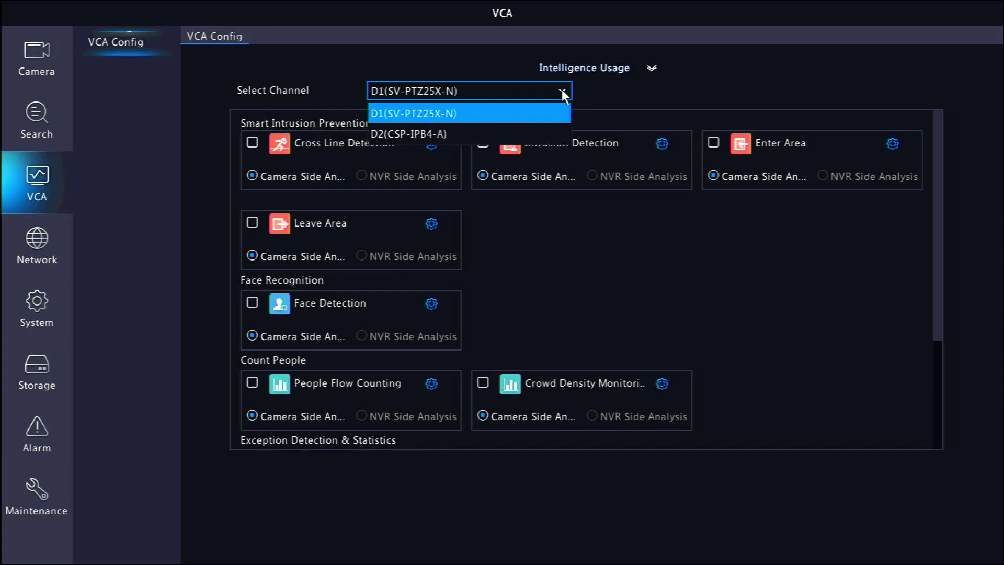
left_click(516, 114)
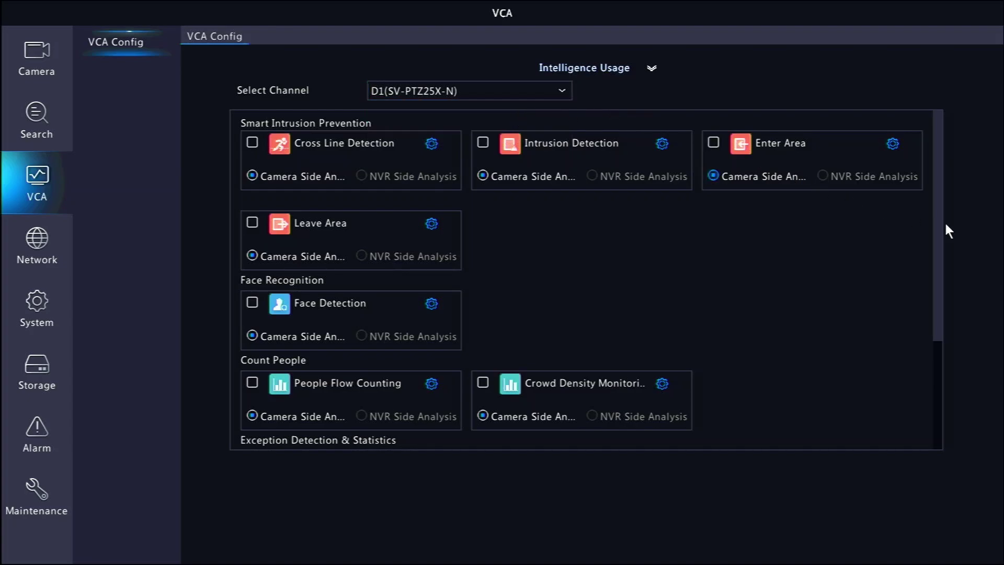
left_click_drag(938, 228, 934, 368)
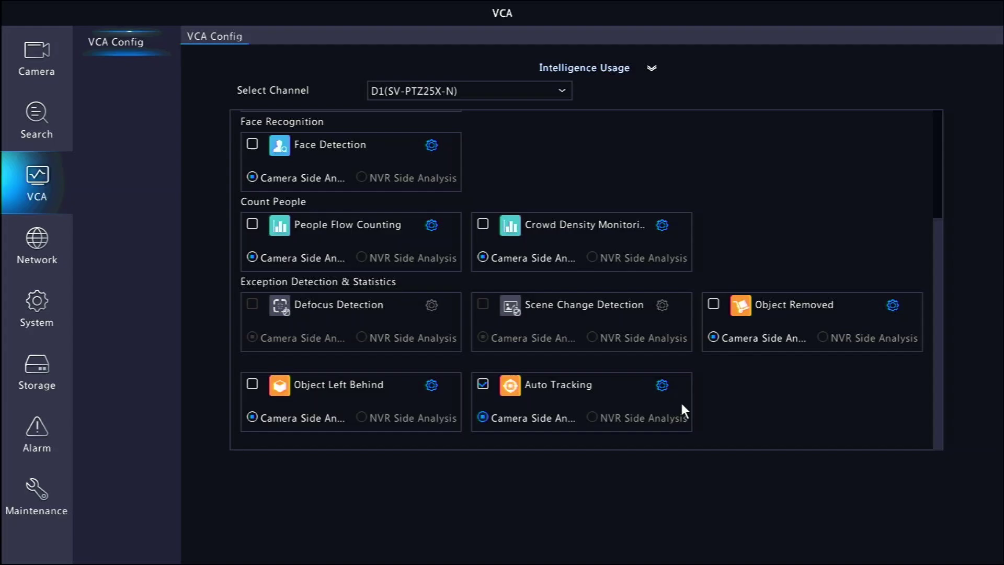
left_click(664, 386)
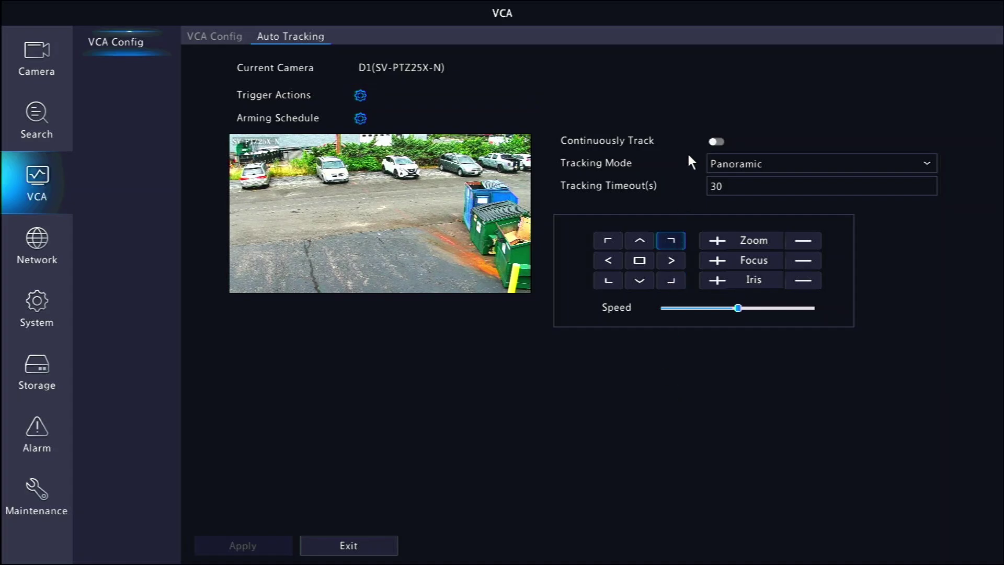
Enable Continuously Track for D1 and apply the setting.
left_click(714, 142)
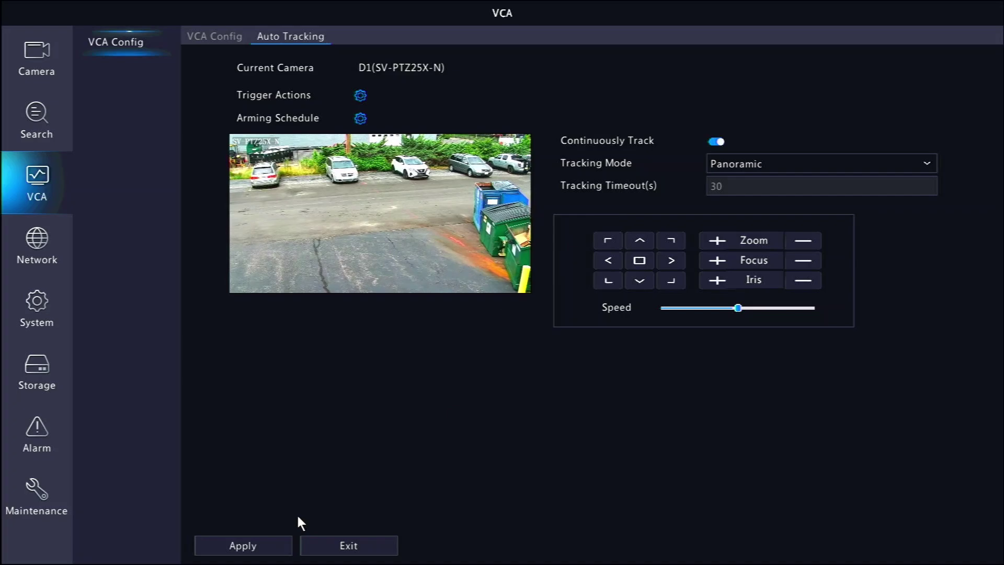
left_click(260, 545)
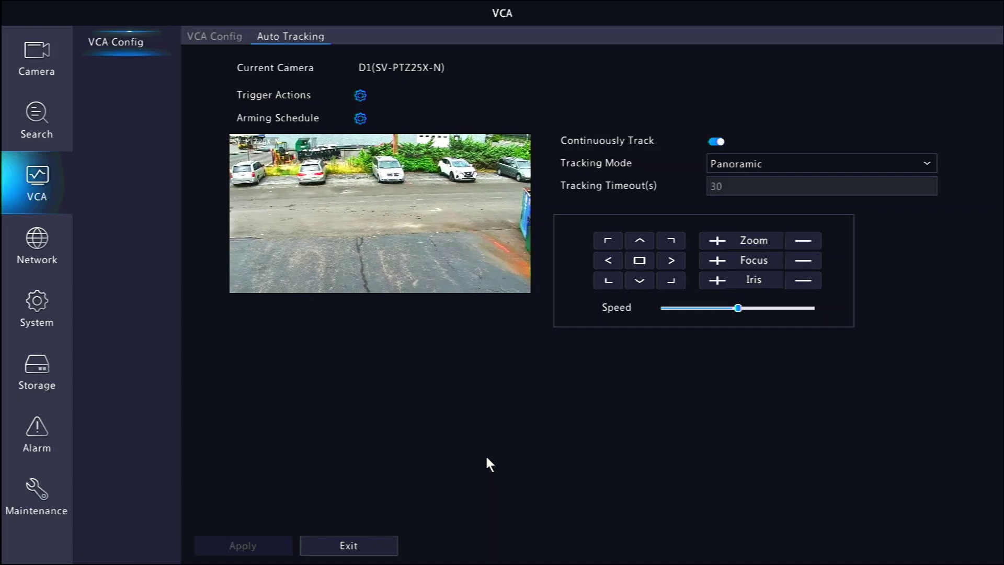
Turn Continuously Track off and apply a 5-second Tracking Timeout instead of 30.
left_click(716, 141)
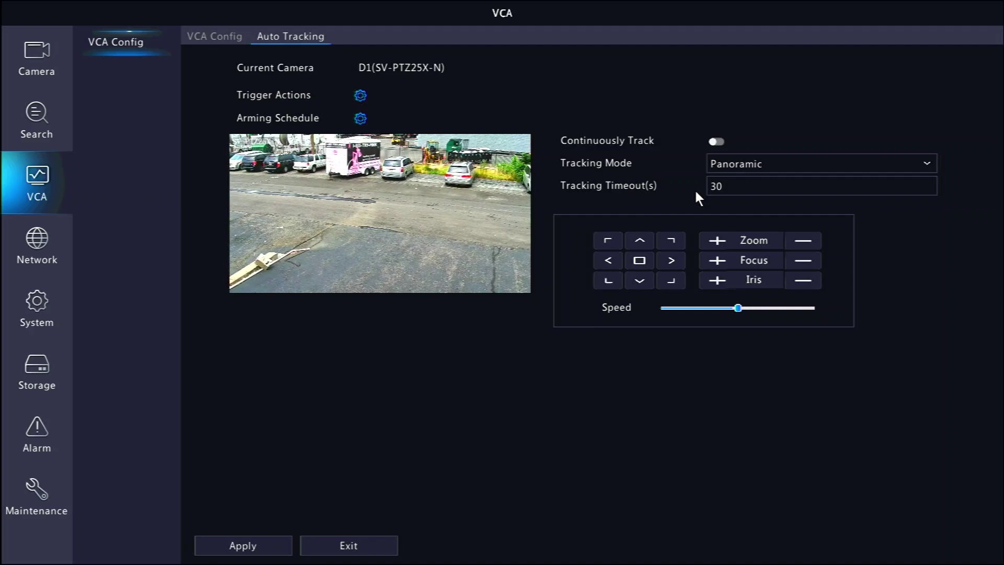
left_click(732, 194)
left_click(786, 254)
left_click(786, 254)
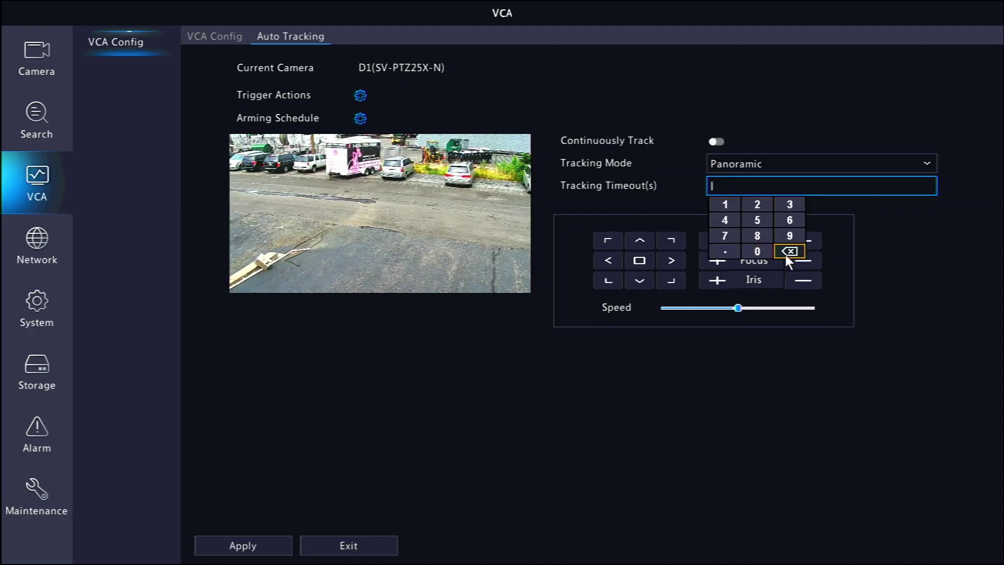
left_click(766, 219)
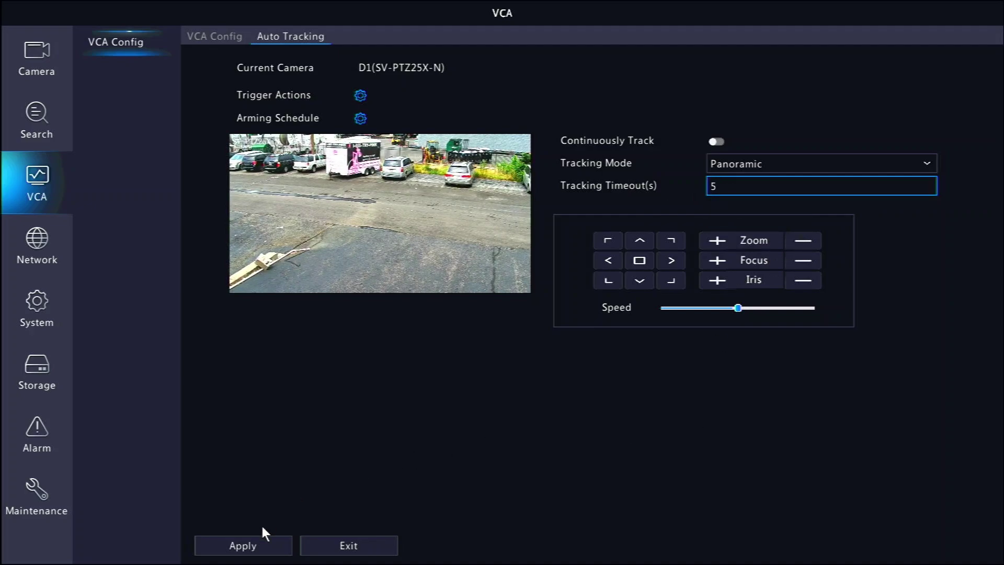
left_click(257, 546)
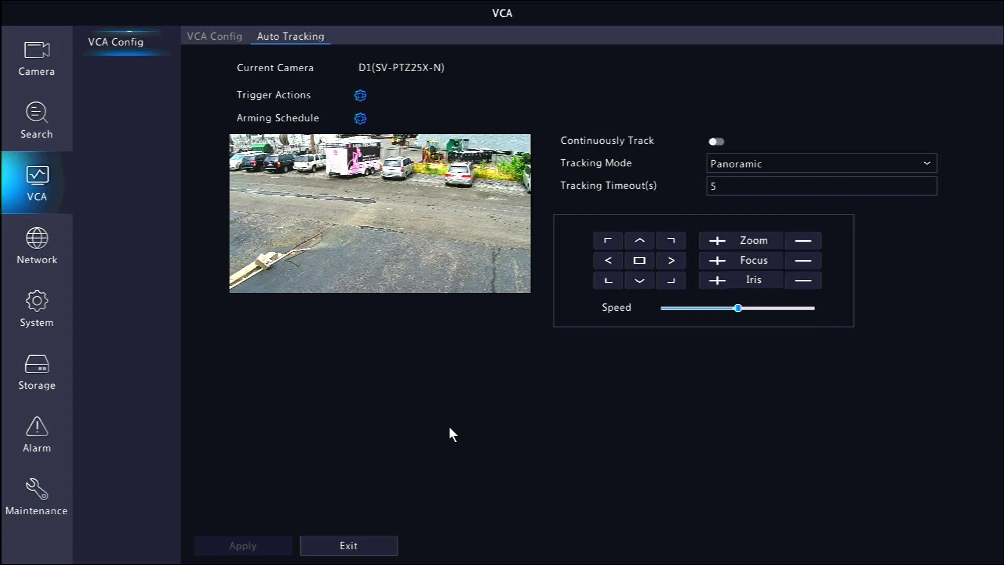